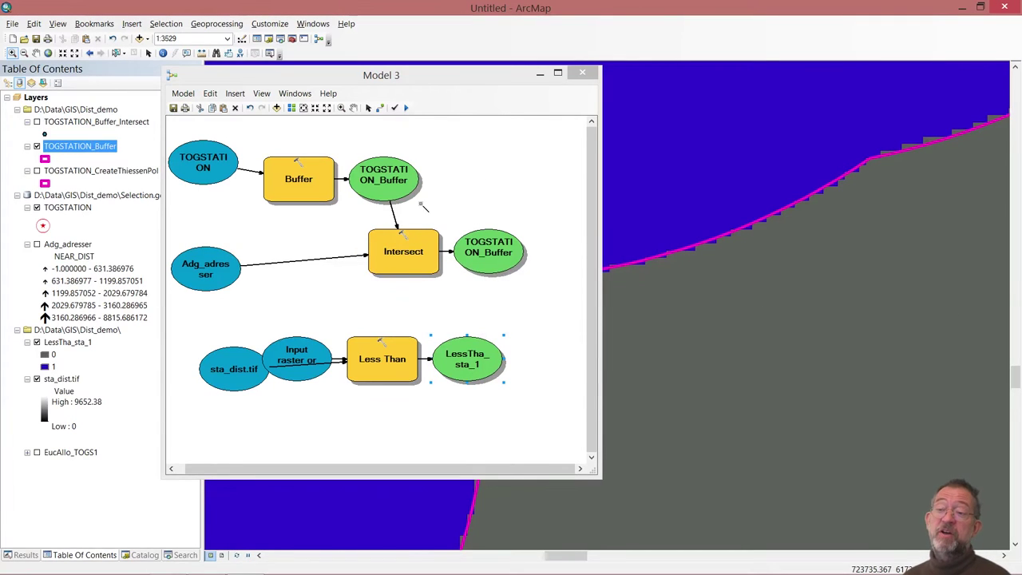
# Save the changes to Model 3 and close its window
pyautogui.click(594, 72)
pyautogui.click(582, 73)
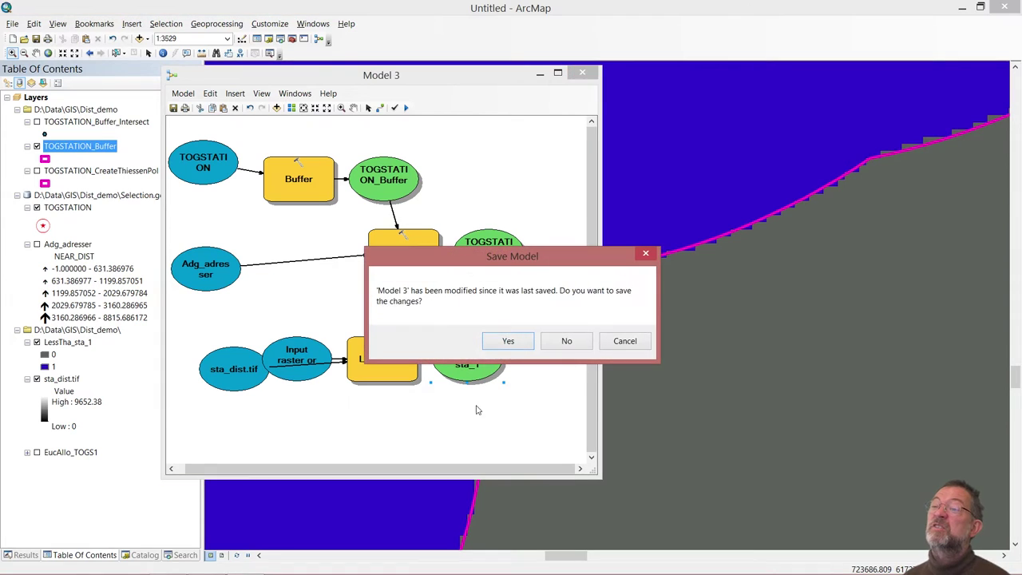
pyautogui.click(505, 341)
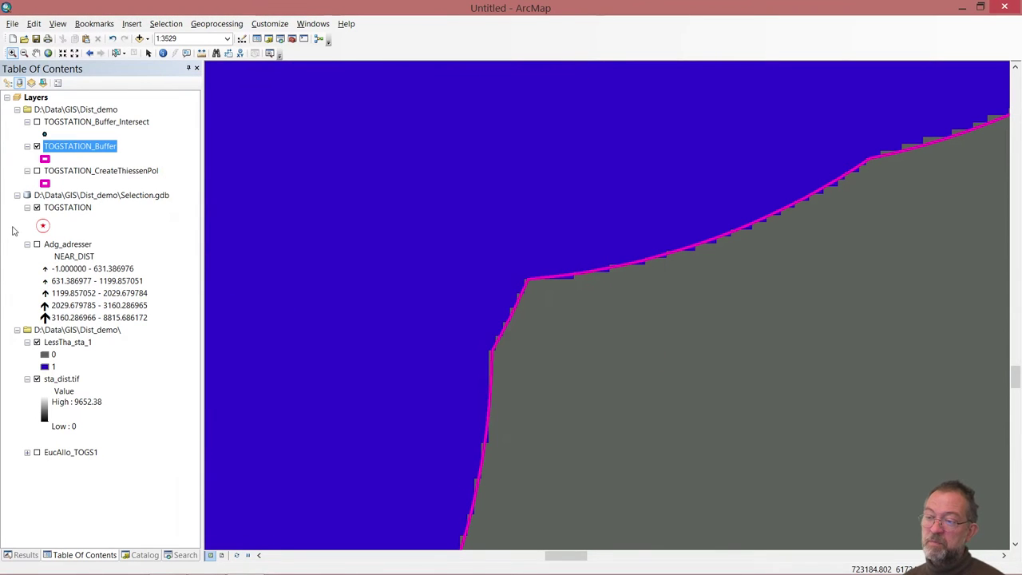
# Hide the TOGSTATION_Buffer, LessTha_sta_1 and sta_dist.tif layers in the Table of Contents
pyautogui.click(37, 146)
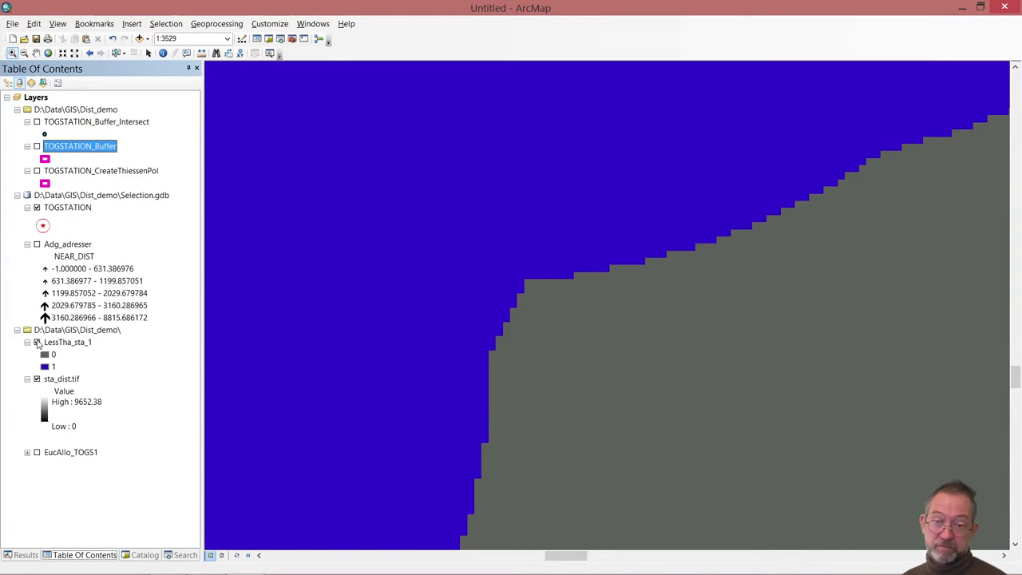
pyautogui.click(37, 342)
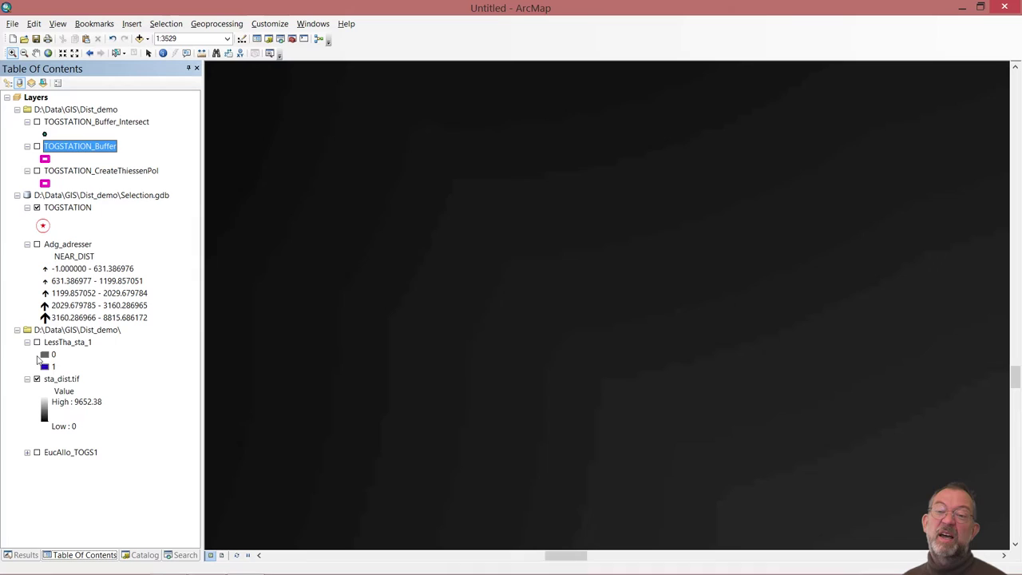
pyautogui.click(37, 379)
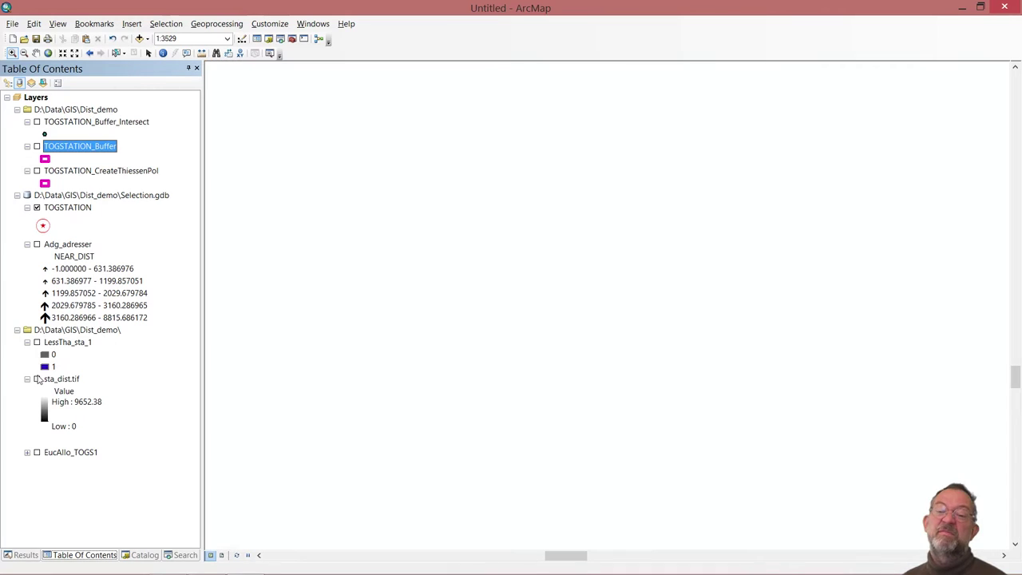
# Zoom to the Adg_adresser layer's extent, briefly preview the station buffers, then bring up the Catalog
pyautogui.rightClick(70, 246)
pyautogui.click(110, 311)
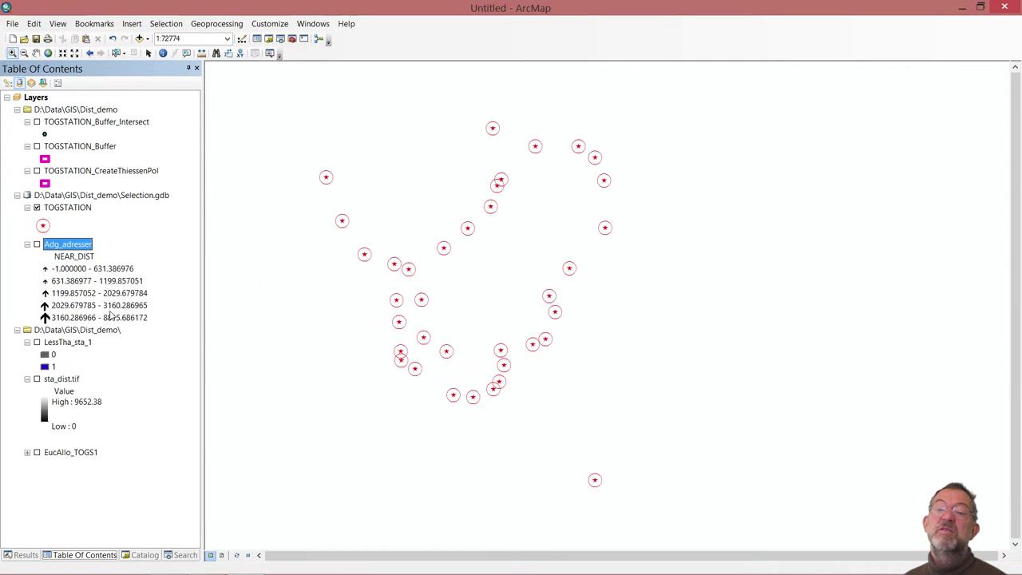
pyautogui.click(37, 147)
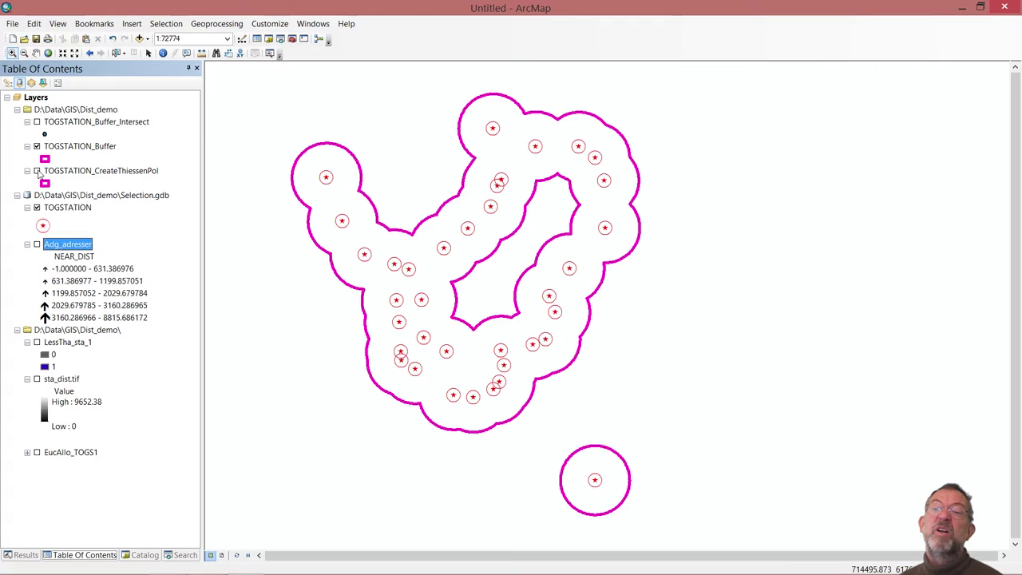
pyautogui.click(36, 146)
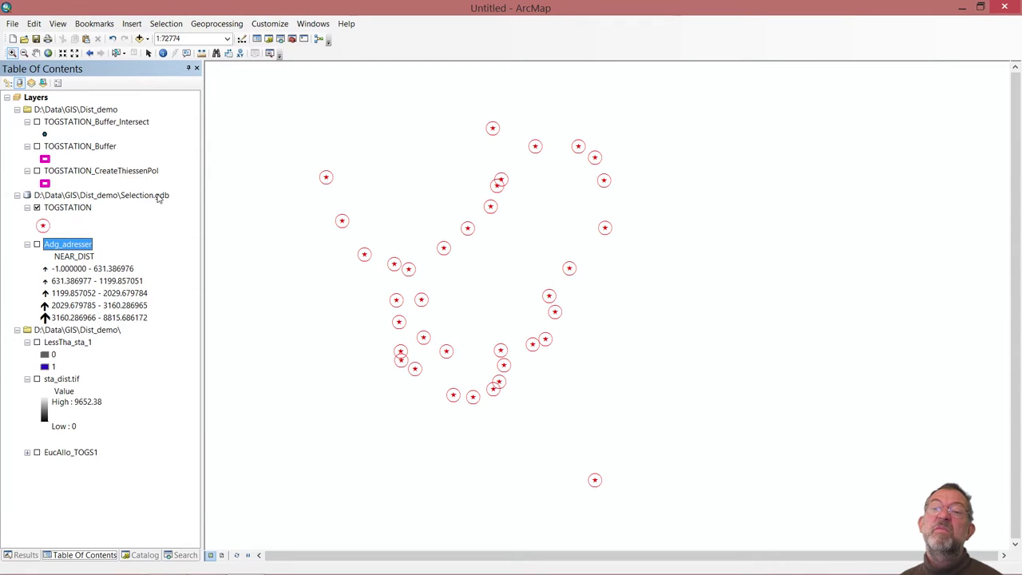
pyautogui.click(145, 555)
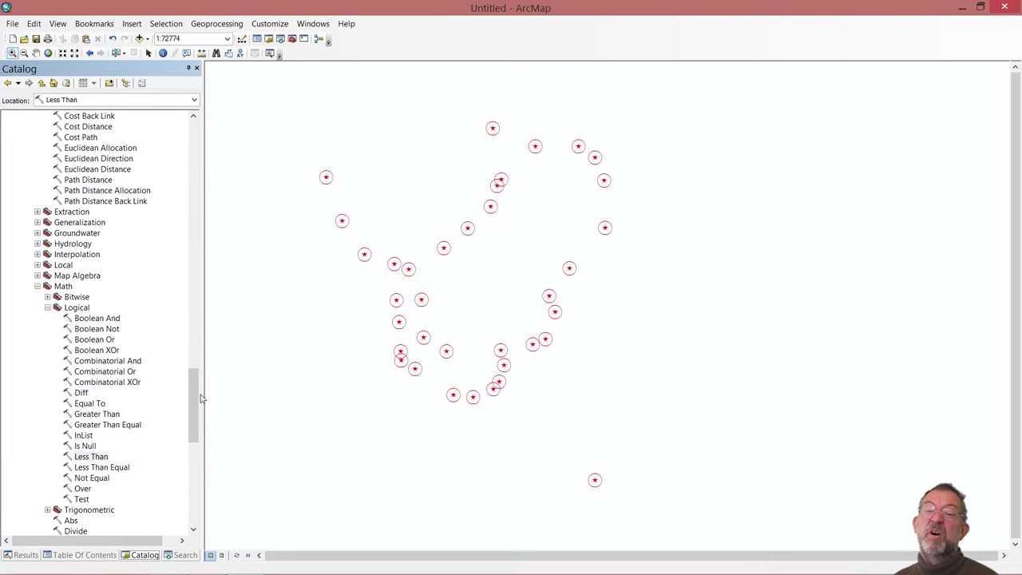
# Create a new model, Model 4, in the distance_demo toolbox
pyautogui.moveTo(190, 409); pyautogui.dragTo(205, 160)
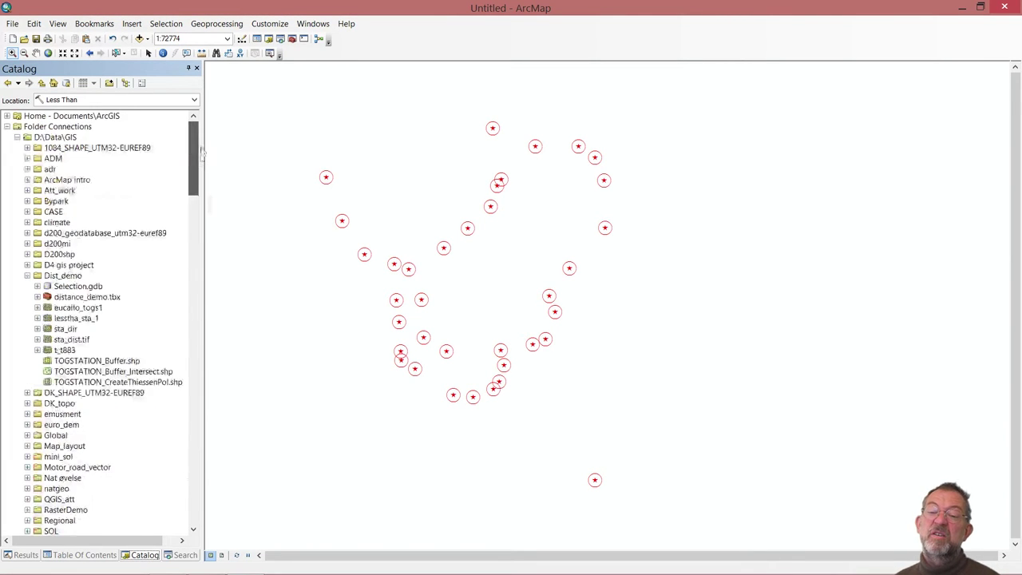
pyautogui.rightClick(70, 299)
pyautogui.moveTo(132, 412)
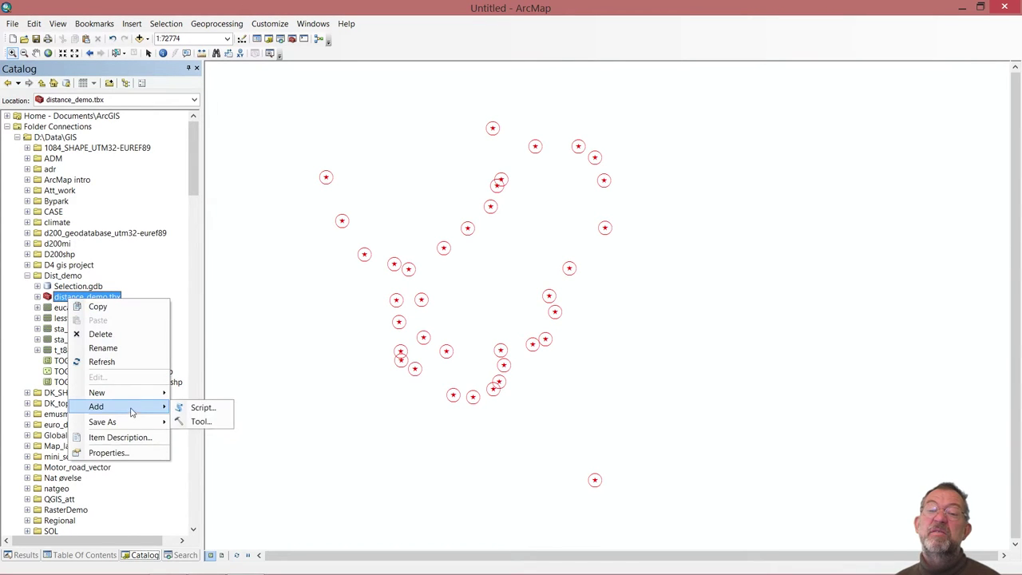
pyautogui.moveTo(157, 393)
pyautogui.click(208, 407)
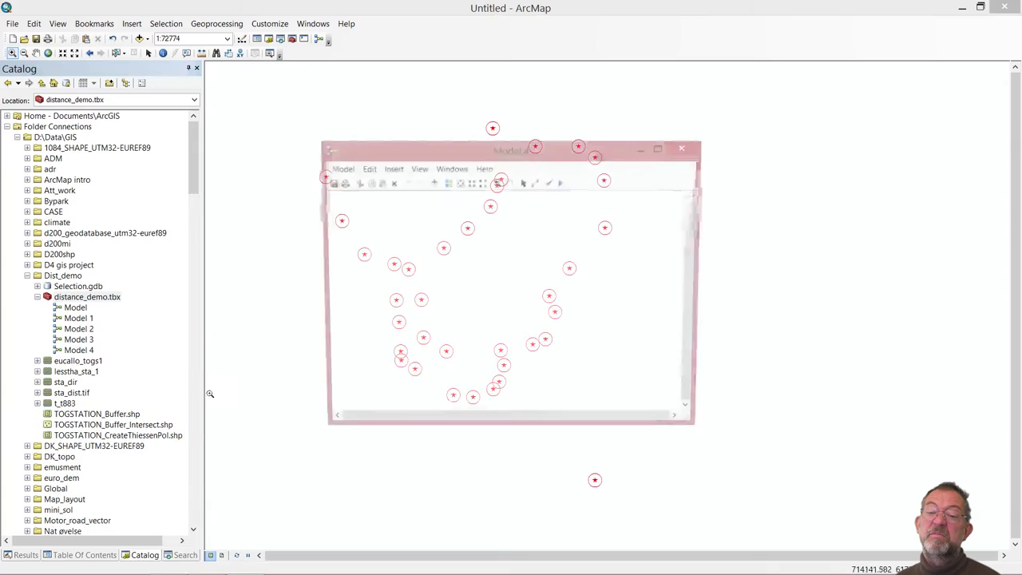
# Add the TOGSTATION layer to Model 4 as its input element
pyautogui.click(83, 554)
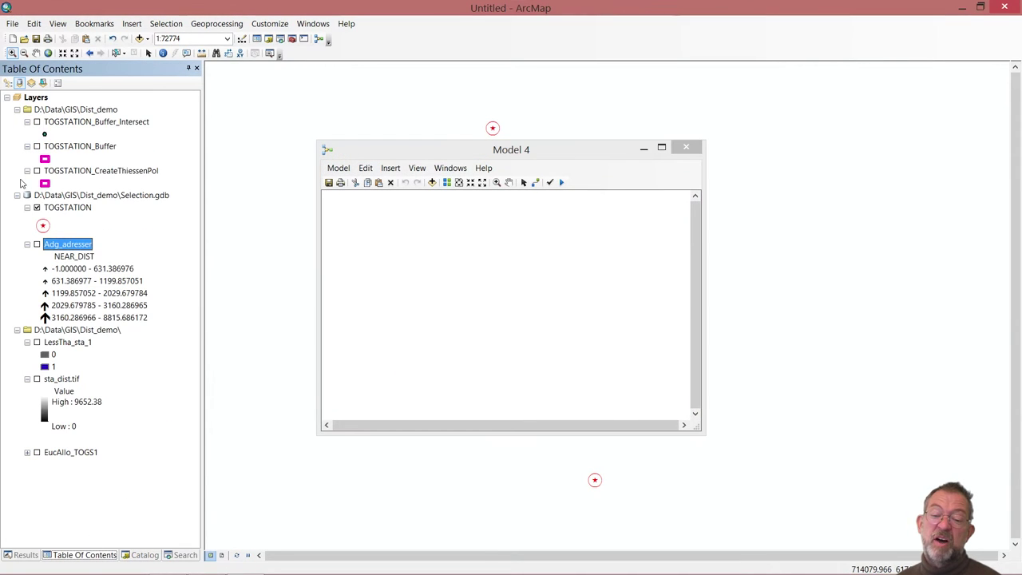
pyautogui.moveTo(50, 207); pyautogui.dragTo(424, 273)
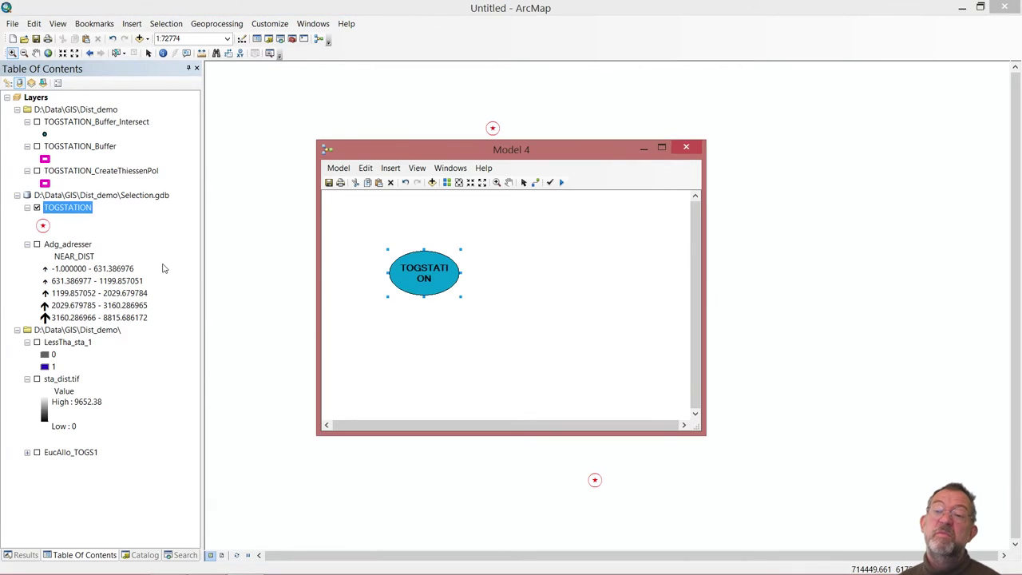
pyautogui.click(146, 557)
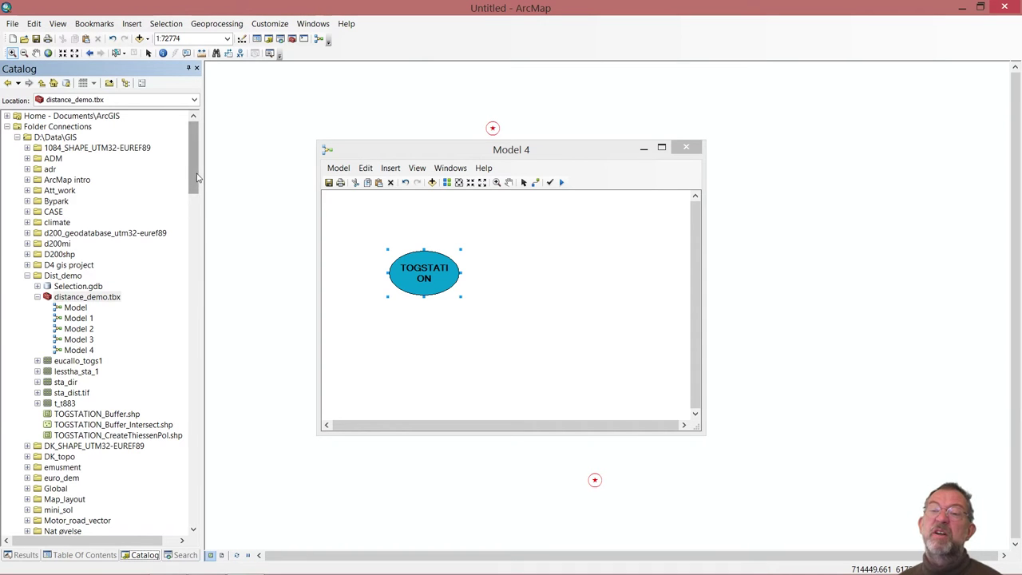
pyautogui.moveTo(197, 177); pyautogui.dragTo(200, 318)
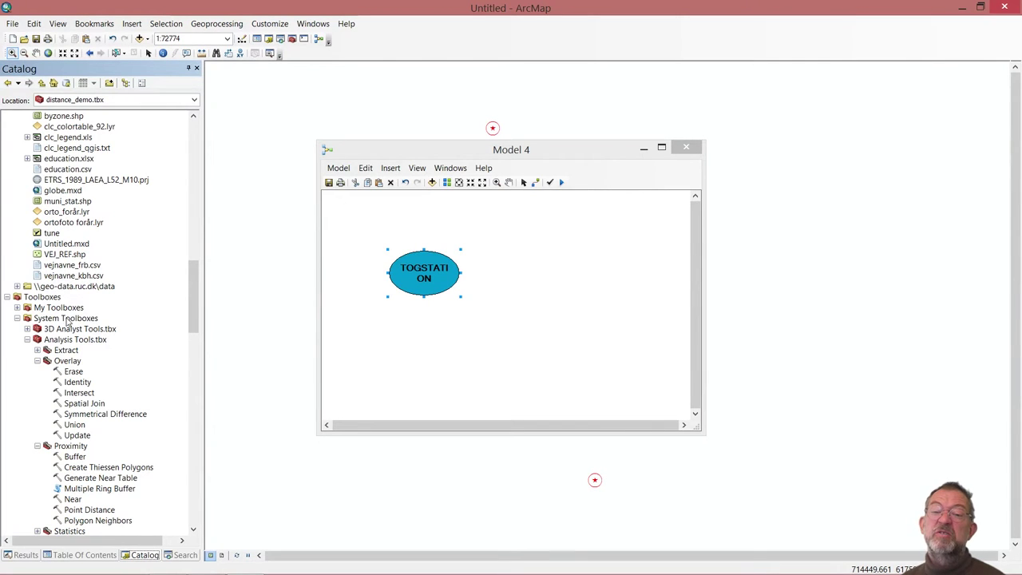
# Add the Point Density tool to Model 4 with TOGSTATION connected as its input points
pyautogui.click(27, 339)
pyautogui.moveTo(192, 327); pyautogui.dragTo(192, 363)
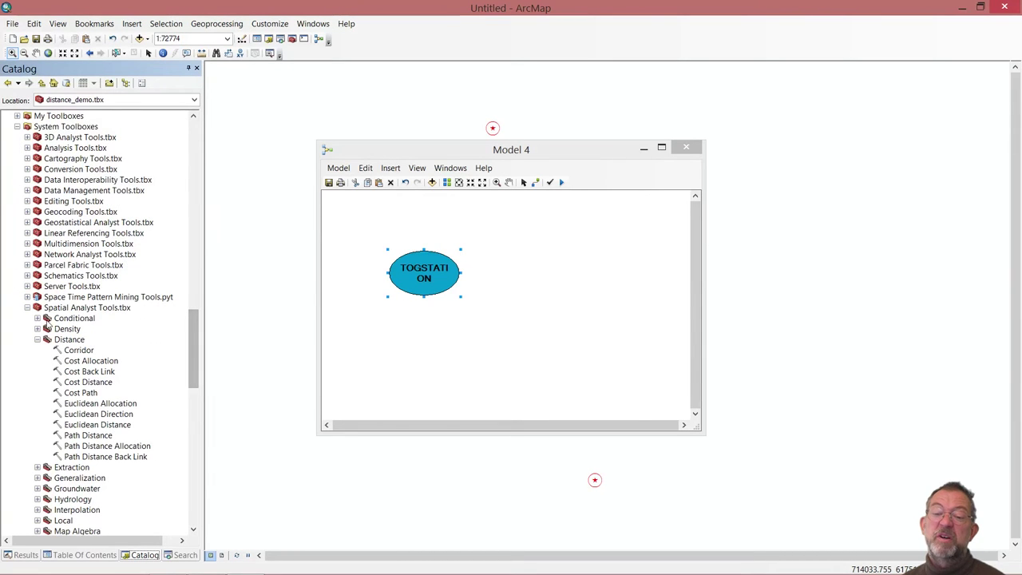
pyautogui.click(38, 329)
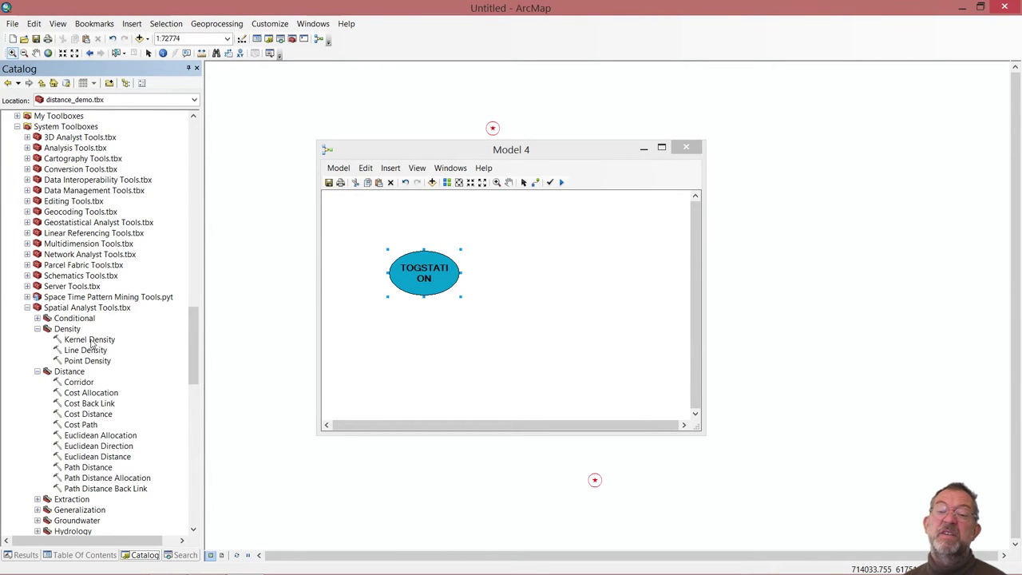
pyautogui.moveTo(75, 365); pyautogui.dragTo(532, 268)
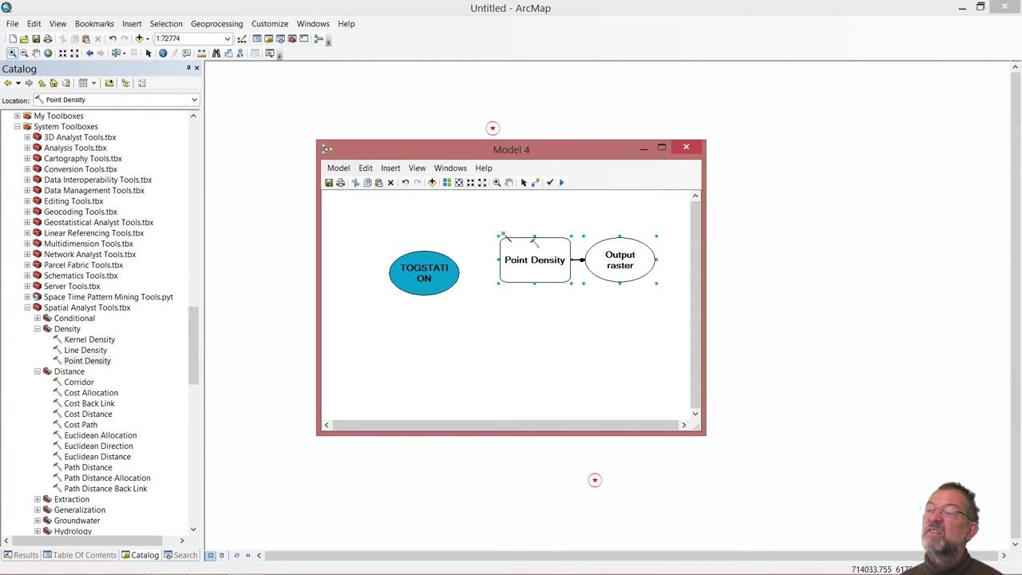
pyautogui.moveTo(443, 273); pyautogui.dragTo(543, 266)
pyautogui.click(557, 271)
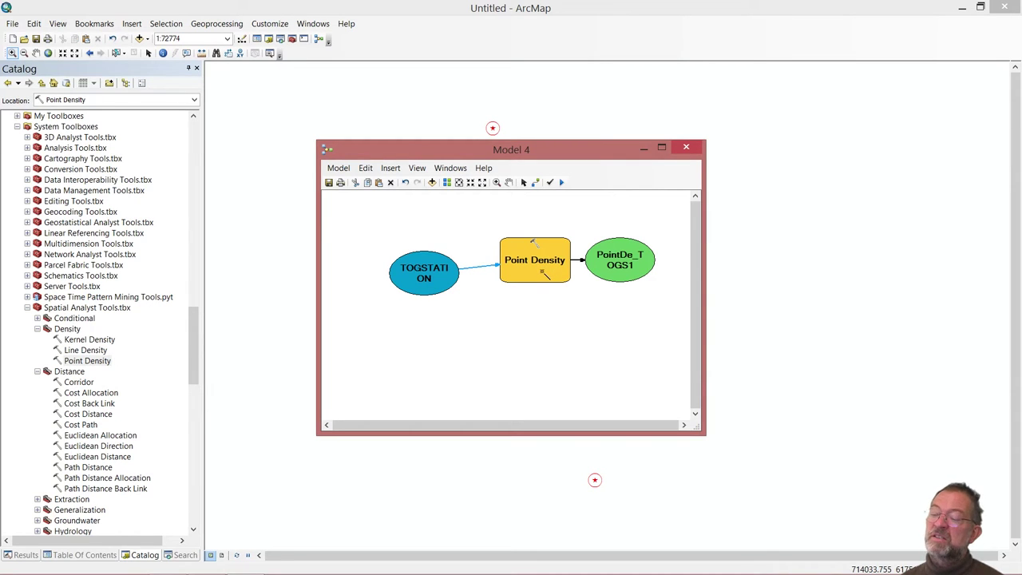
# Set the Point Density search radius to 1000 map units
pyautogui.doubleClick(544, 274)
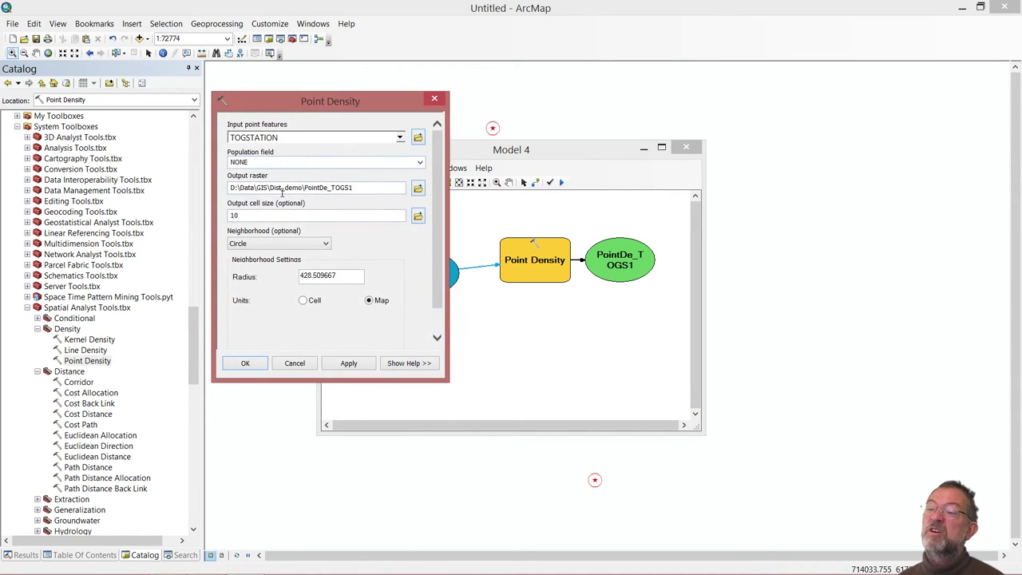
pyautogui.doubleClick(345, 280)
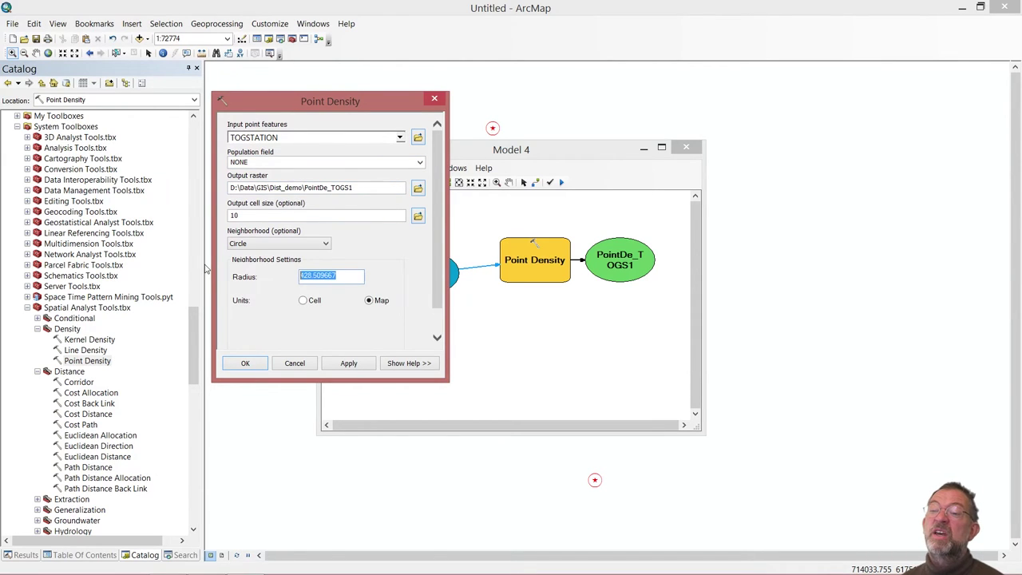
pyautogui.write('1000')
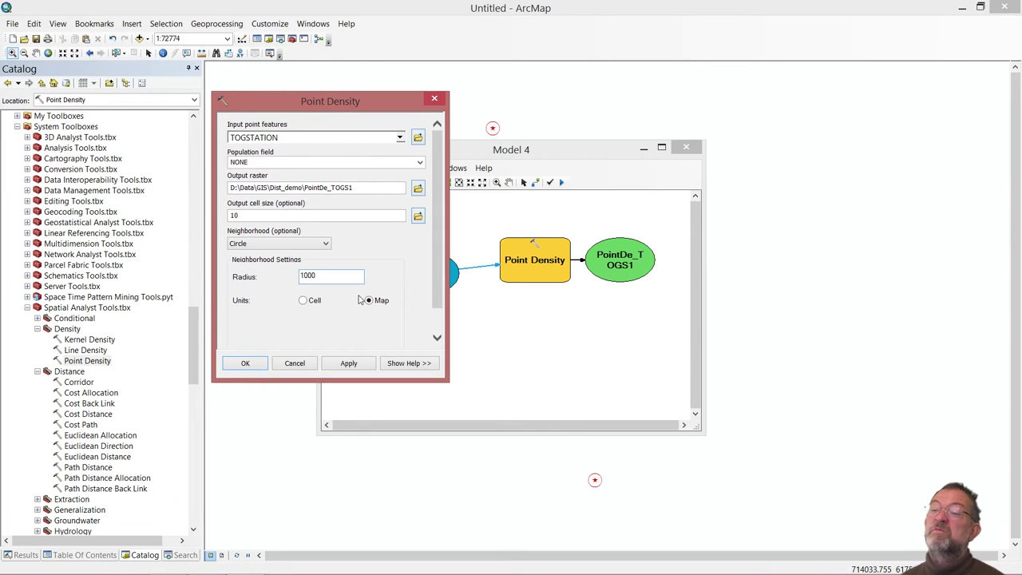
pyautogui.click(239, 366)
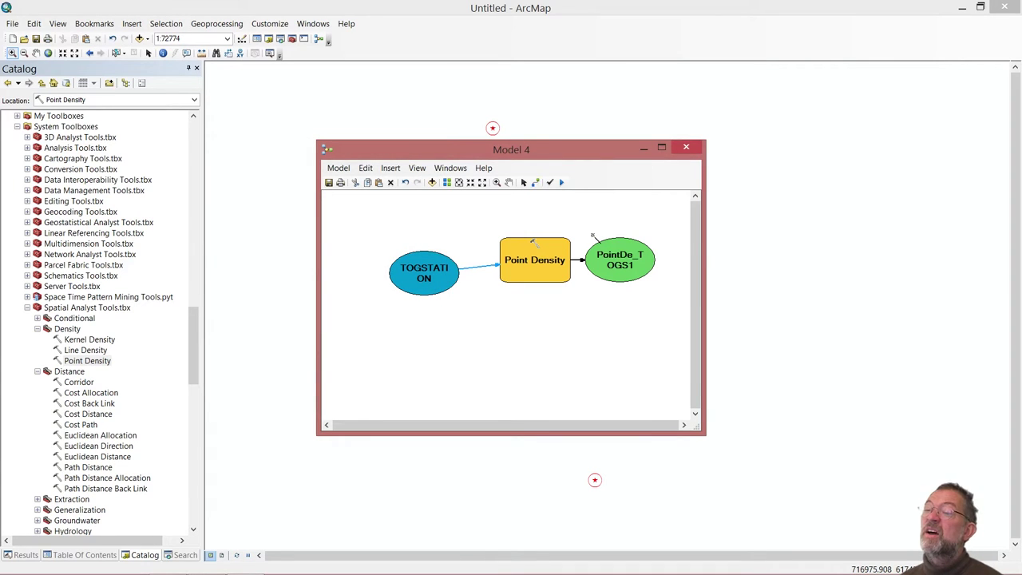
# Confirm the Point Density parameters and run Model 4 to write PointDe_TOGS1.tif
pyautogui.doubleClick(540, 270)
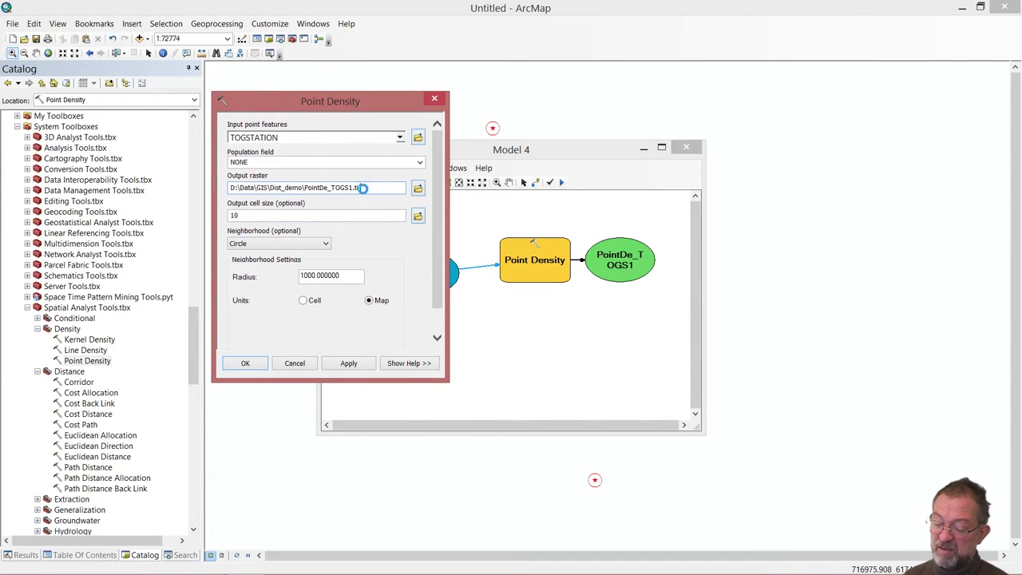
pyautogui.press('Return')
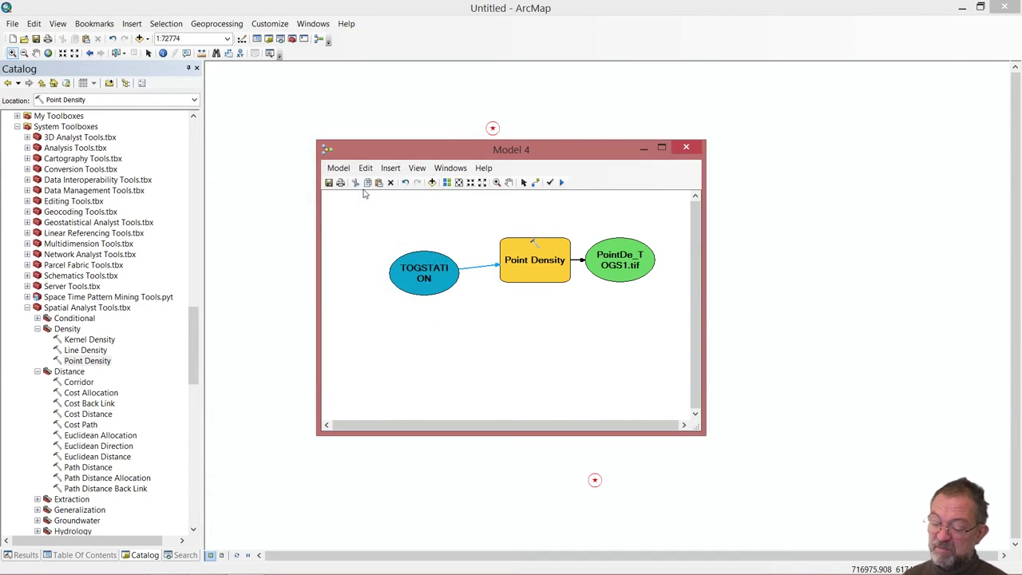
pyautogui.click(562, 182)
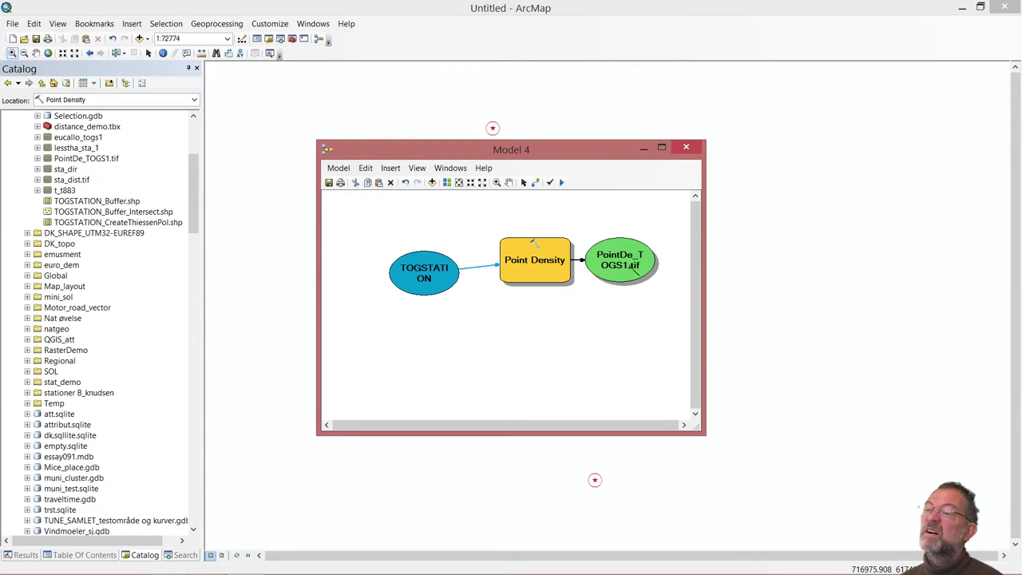
pyautogui.rightClick(637, 269)
# Add PointDe_TOGS1 to the map, move the model window aside, and turn on TOGSTATION_Buffer
pyautogui.click(663, 310)
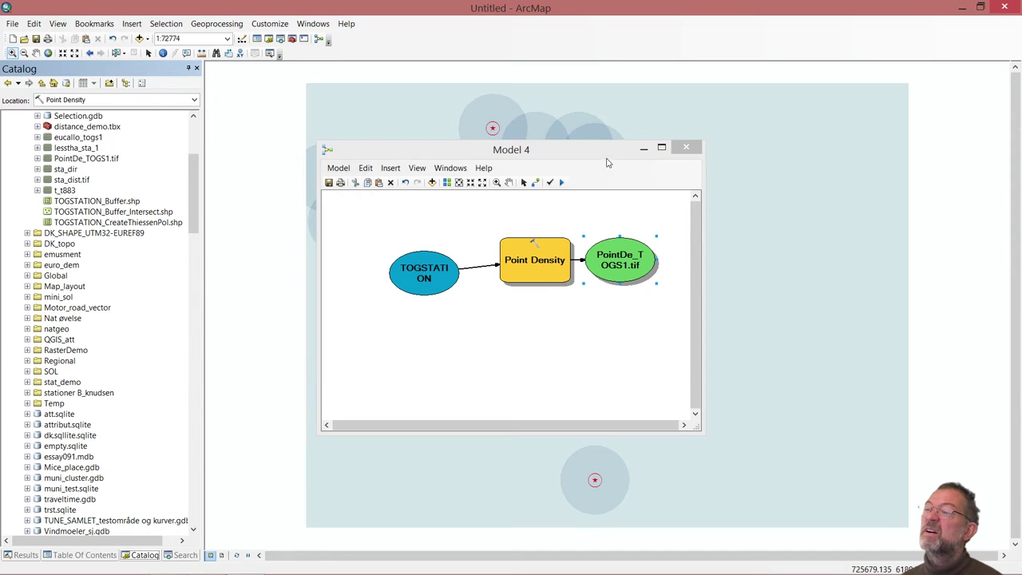
pyautogui.moveTo(609, 152); pyautogui.dragTo(370, 485)
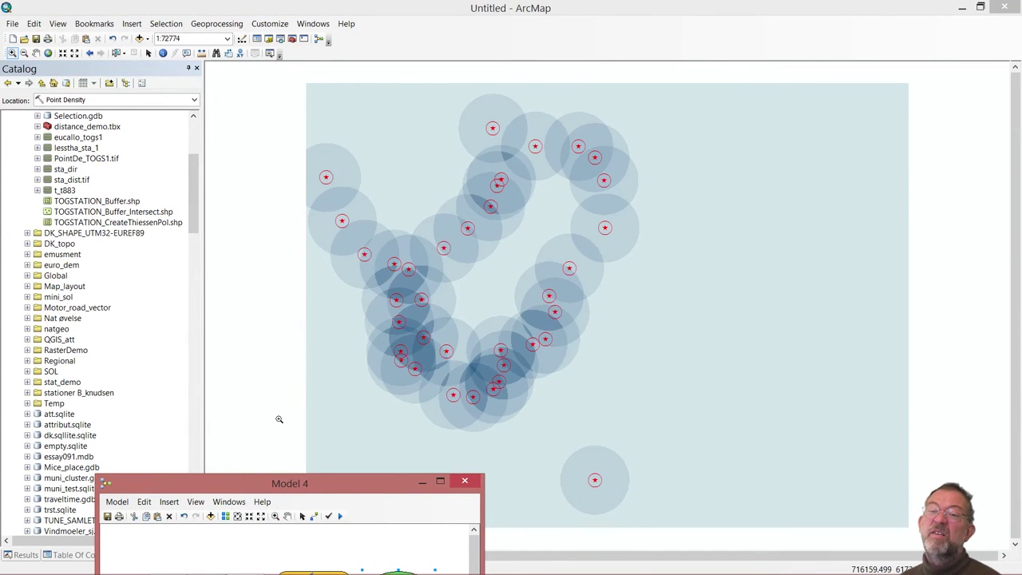
pyautogui.moveTo(237, 484); pyautogui.dragTo(738, 282)
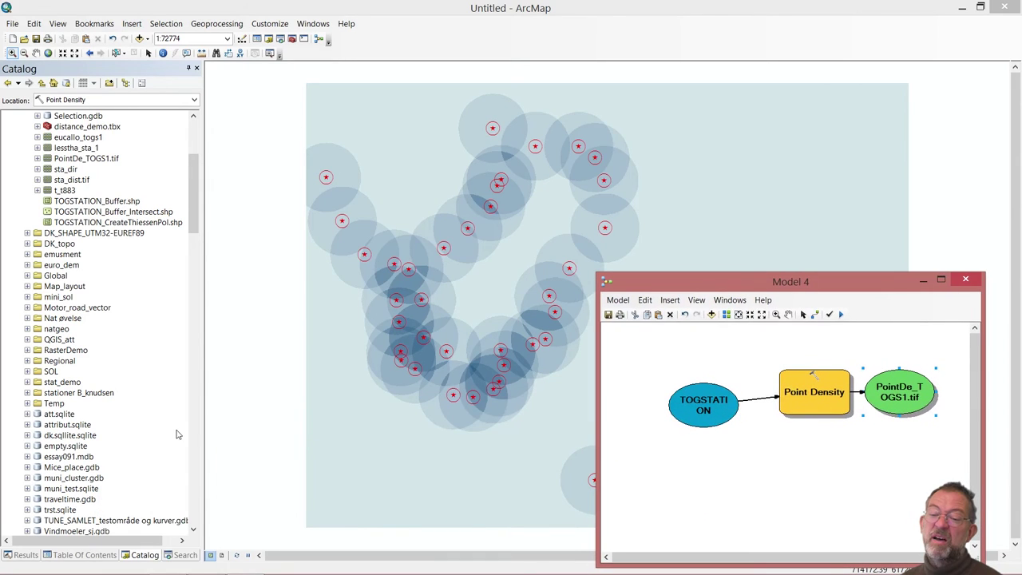
pyautogui.click(97, 555)
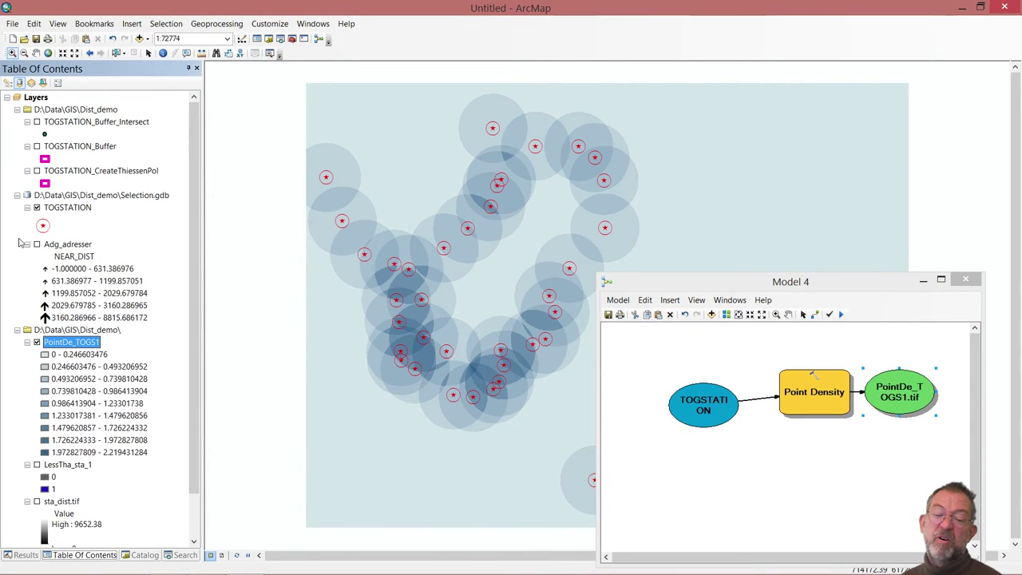
pyautogui.click(36, 146)
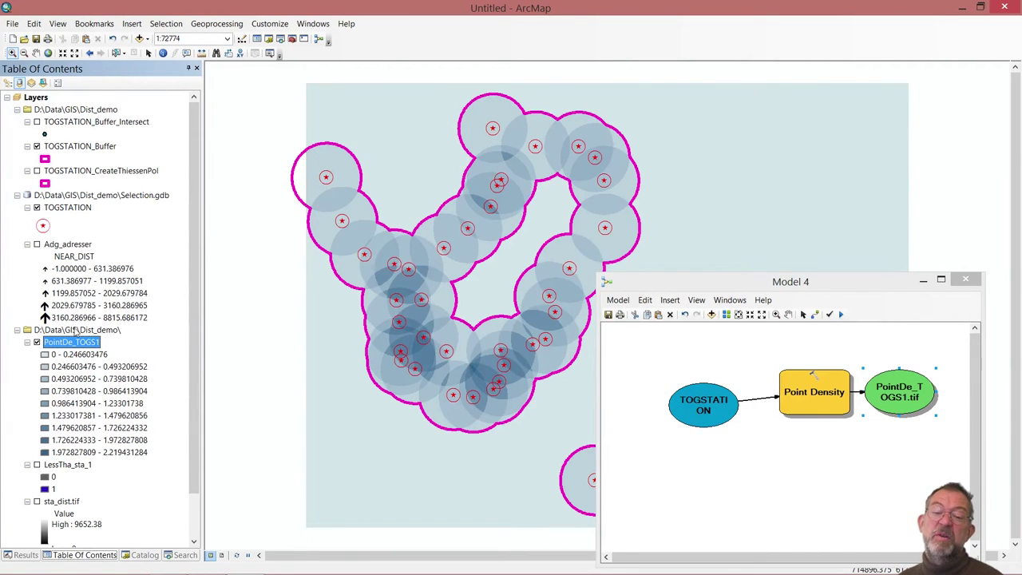
# Symbolize PointDe_TOGS1 with Unique Values, giving eight density classes from 0 to 2.228
pyautogui.rightClick(78, 345)
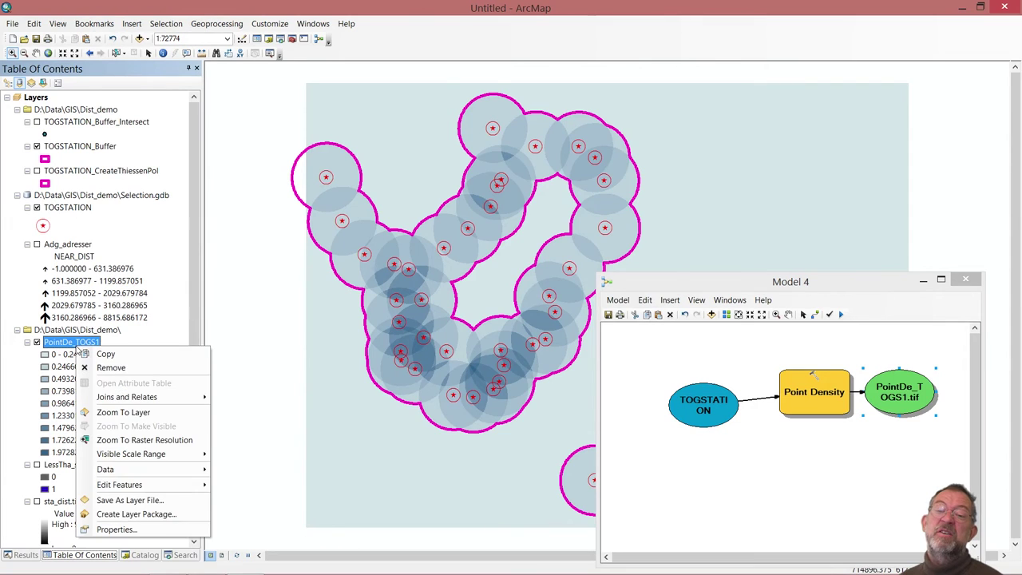
pyautogui.click(145, 528)
pyautogui.click(479, 163)
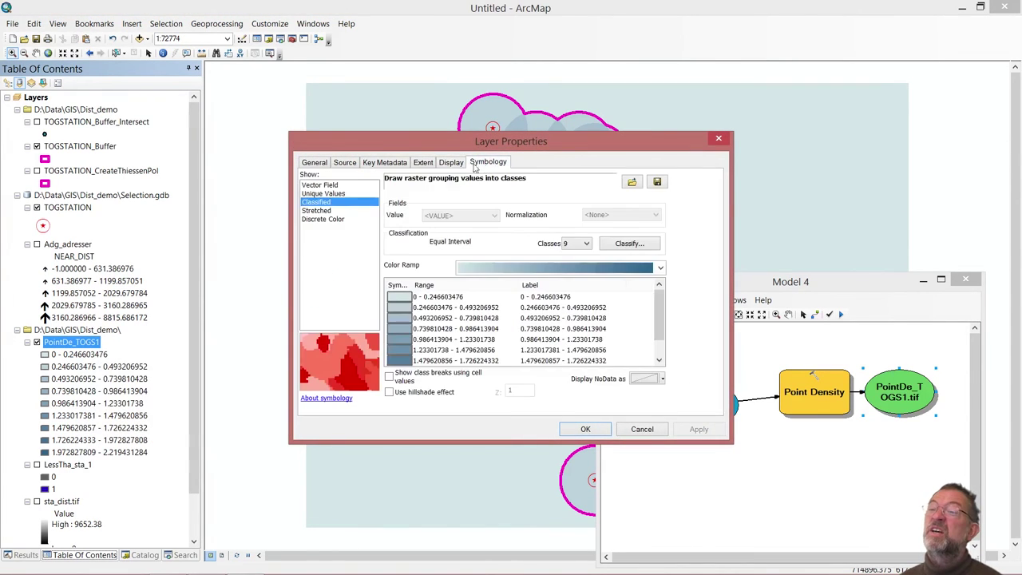
pyautogui.click(325, 193)
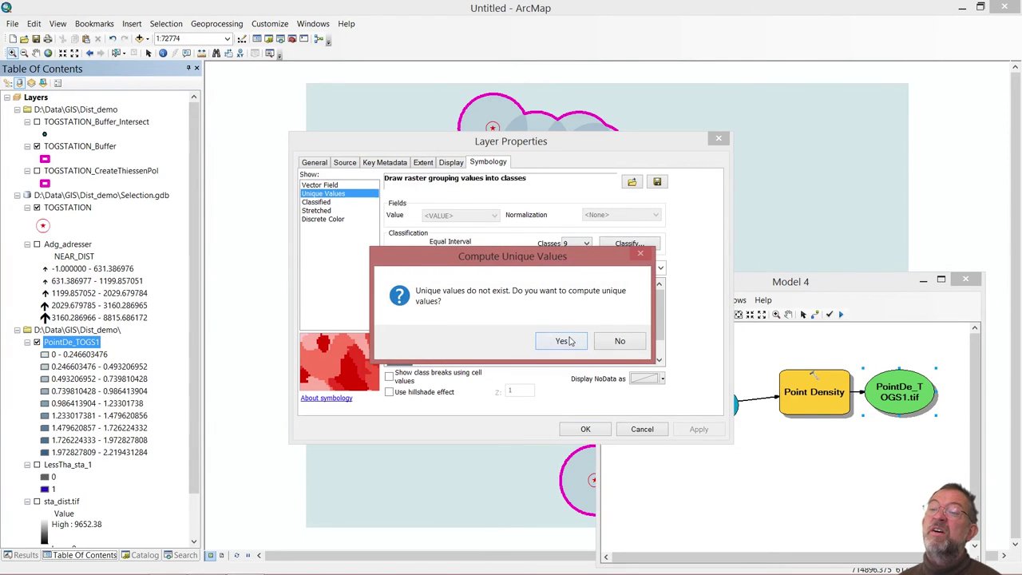
pyautogui.click(563, 341)
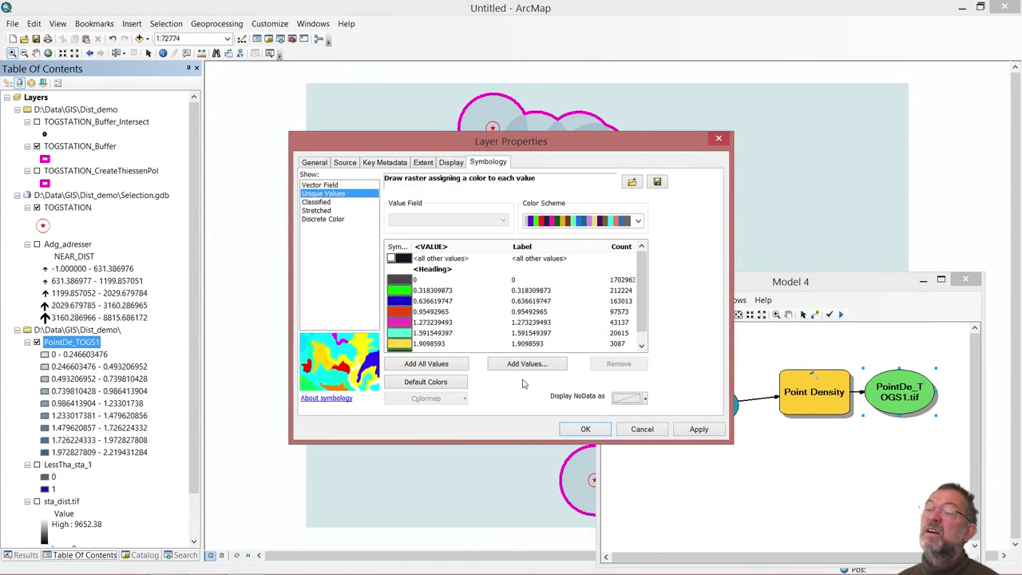
pyautogui.click(585, 428)
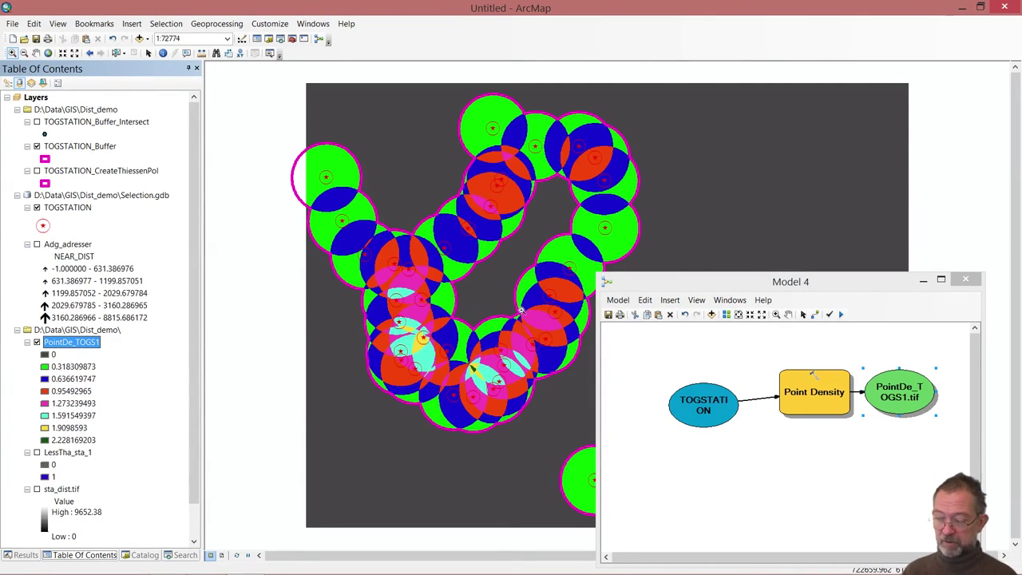
pyautogui.moveTo(693, 287); pyautogui.dragTo(822, 225)
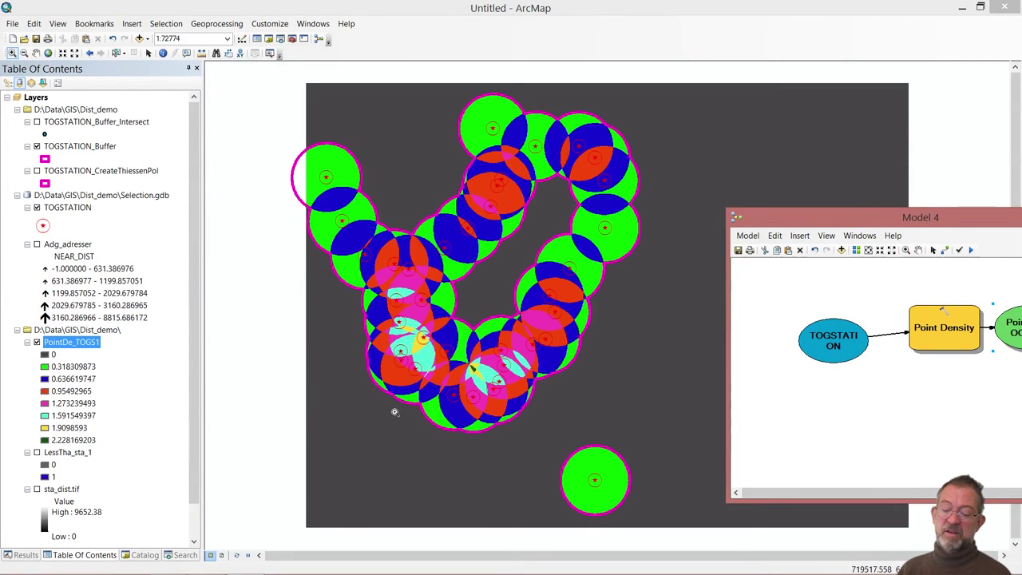
pyautogui.hotkey('alt', 'Tab')
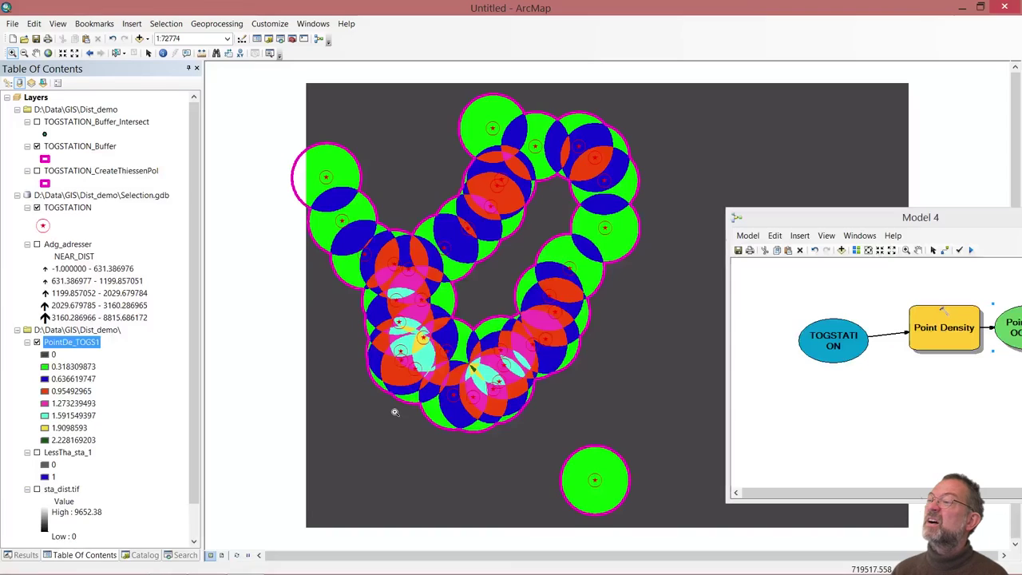
pyautogui.moveTo(876, 227); pyautogui.dragTo(446, 155)
pyautogui.doubleClick(531, 265)
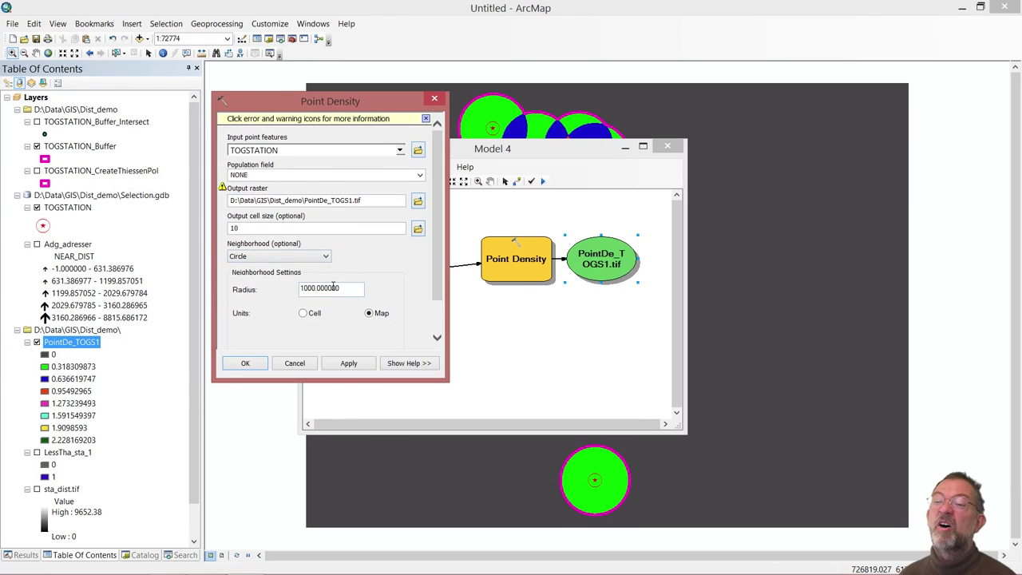
pyautogui.scroll(-2, 445, 293)
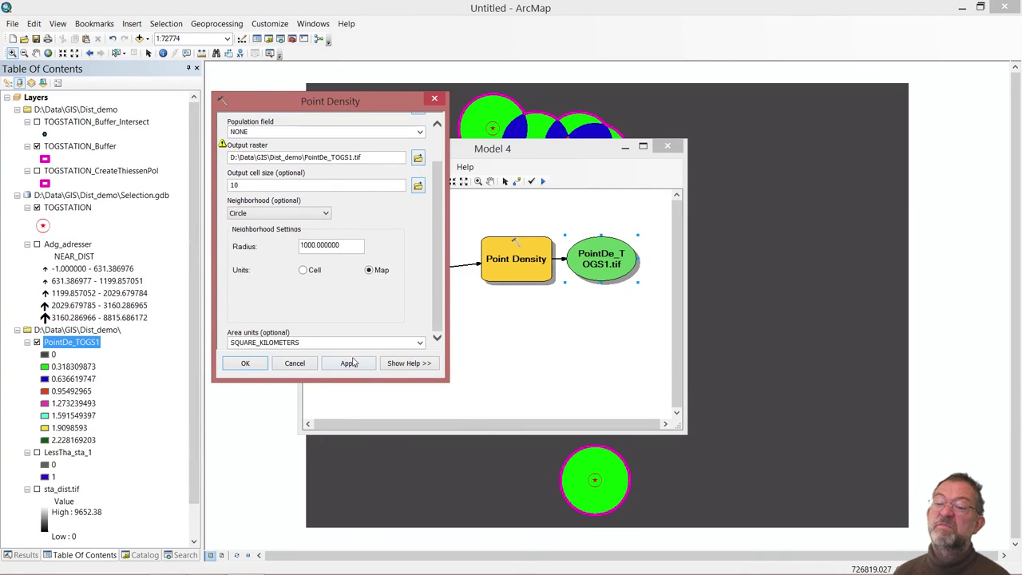
pyautogui.click(419, 344)
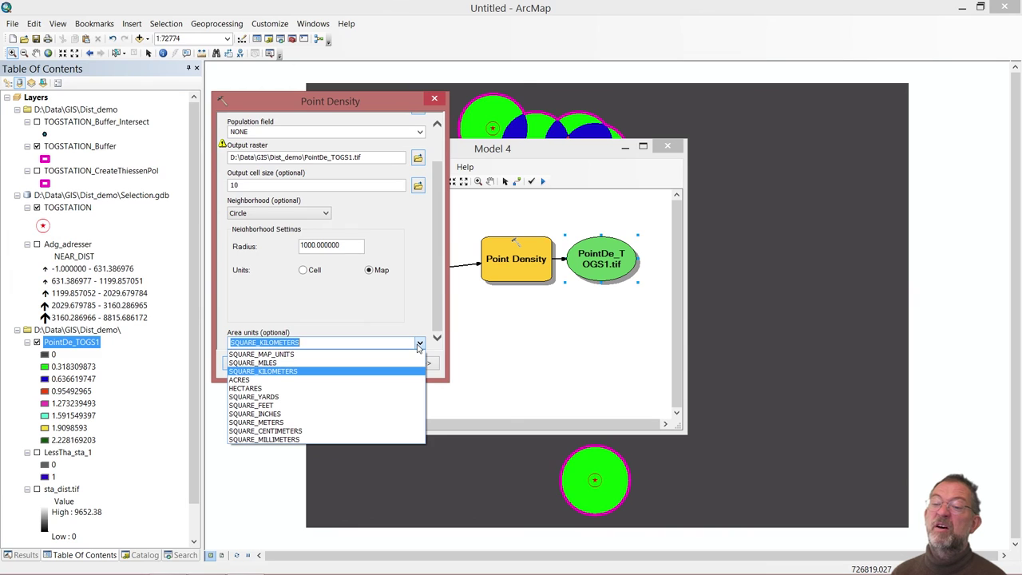
pyautogui.click(349, 372)
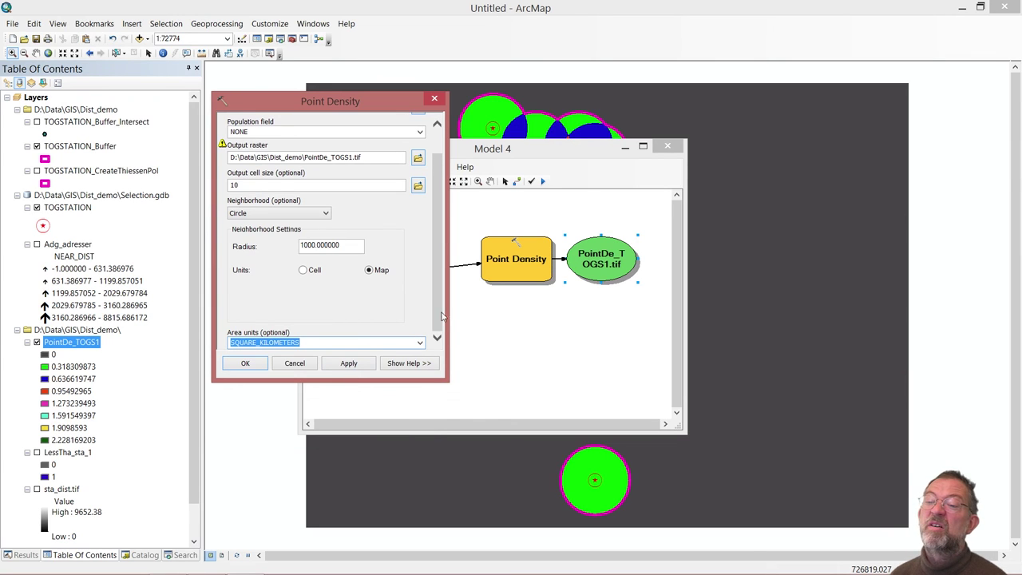
pyautogui.scroll(2, 437, 315)
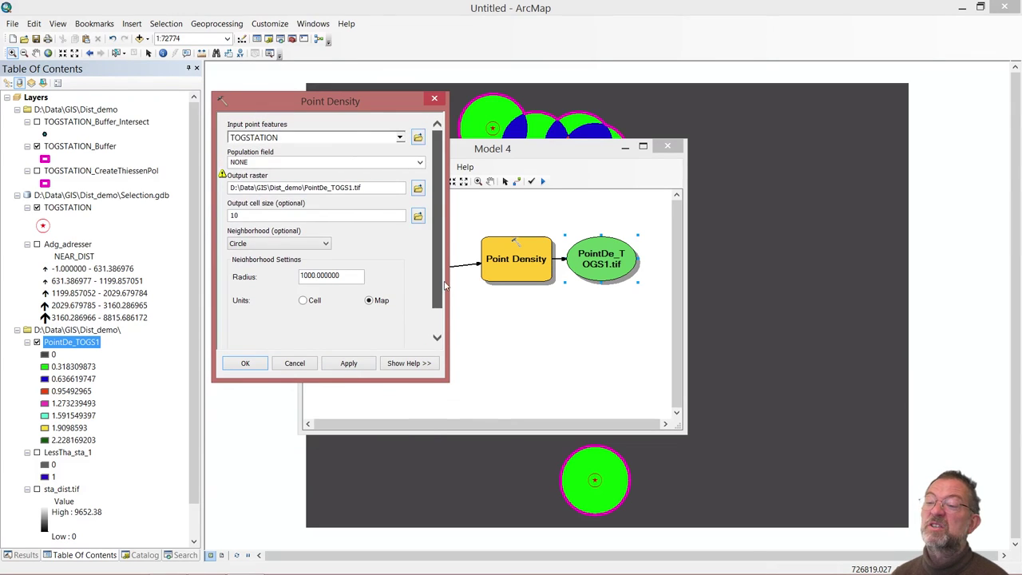
pyautogui.click(244, 363)
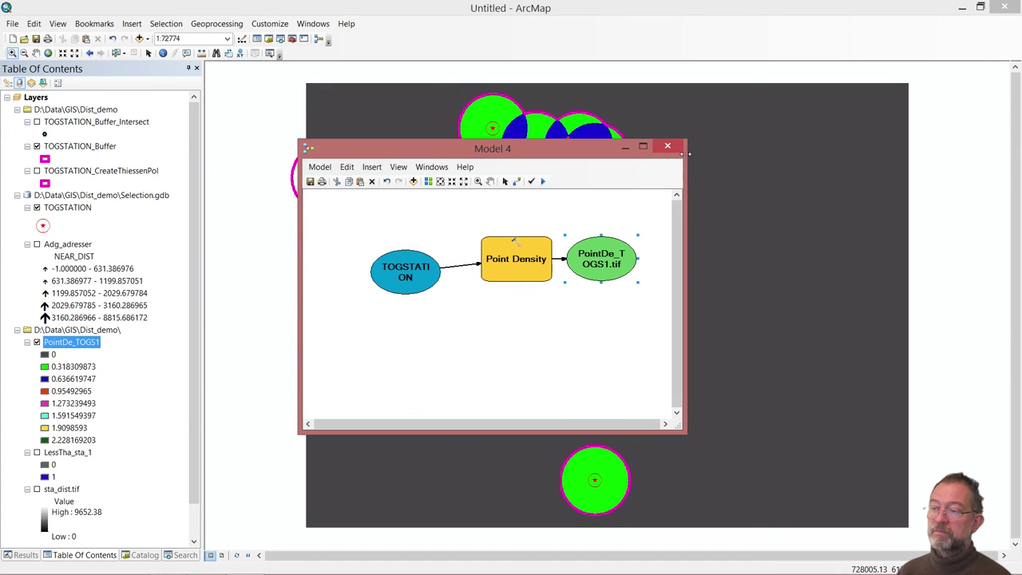
# Save and close Model 4, then switch back to the PowerPoint slide show
pyautogui.click(671, 152)
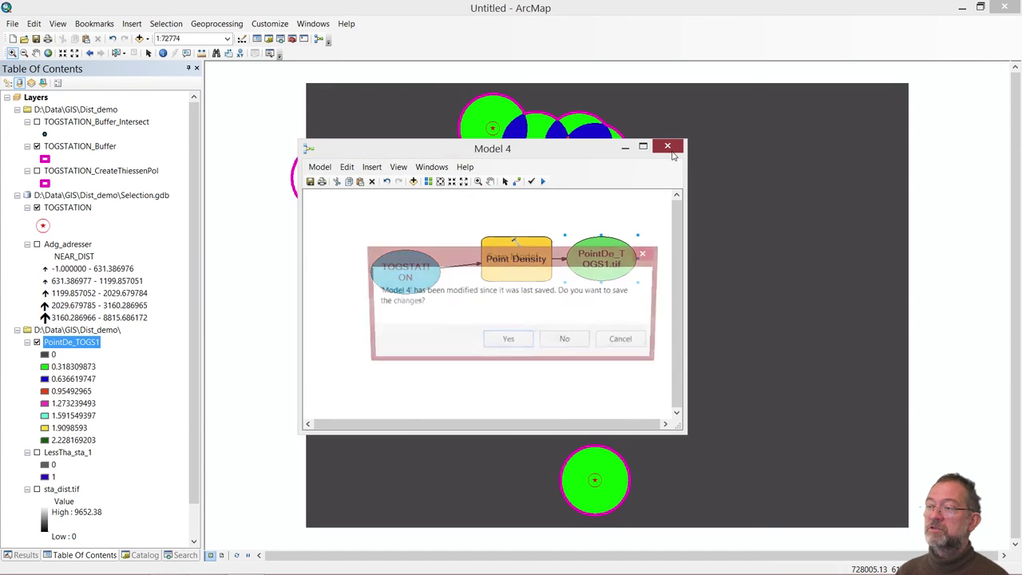
pyautogui.click(519, 342)
pyautogui.hotkey('alt', 'Tab')
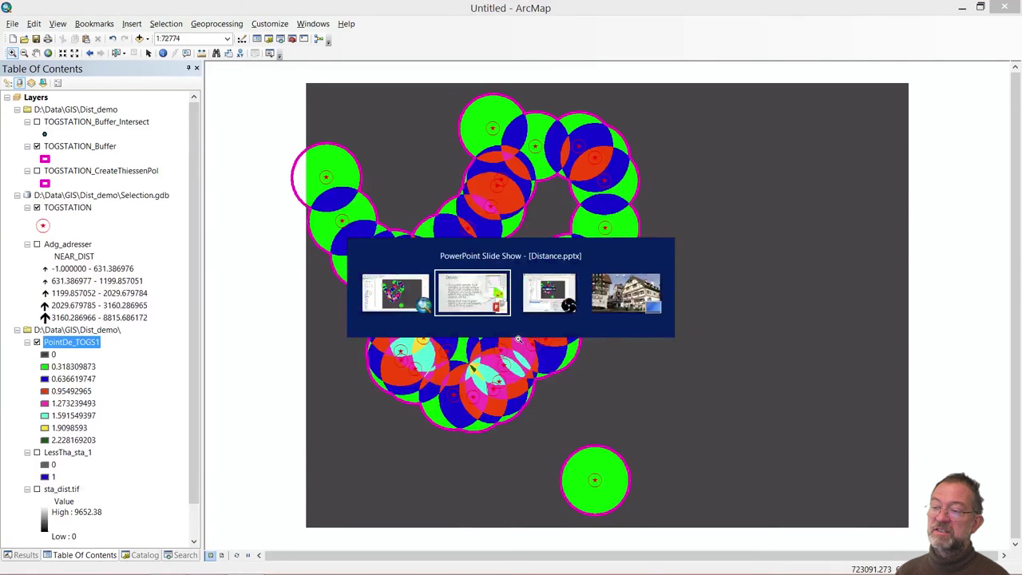